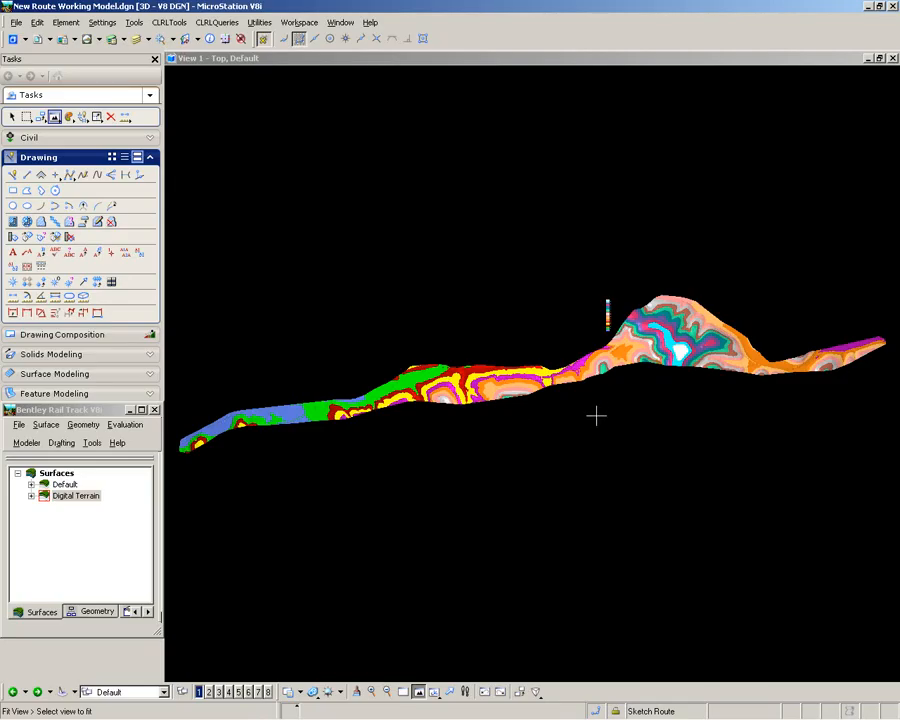
Sketch a SmartLine route with straight segments across the terrain, skirting the northern side of the large hill and rejoining the lower ground to its east.
middle_click_drag(682, 353, 579, 432)
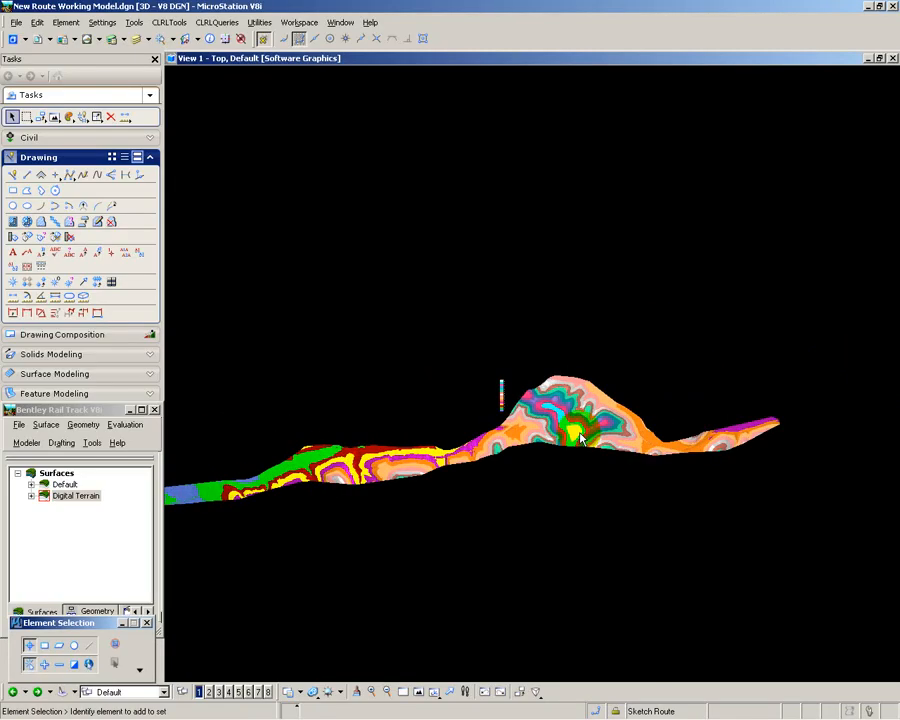
scroll(580, 437, "up", 5)
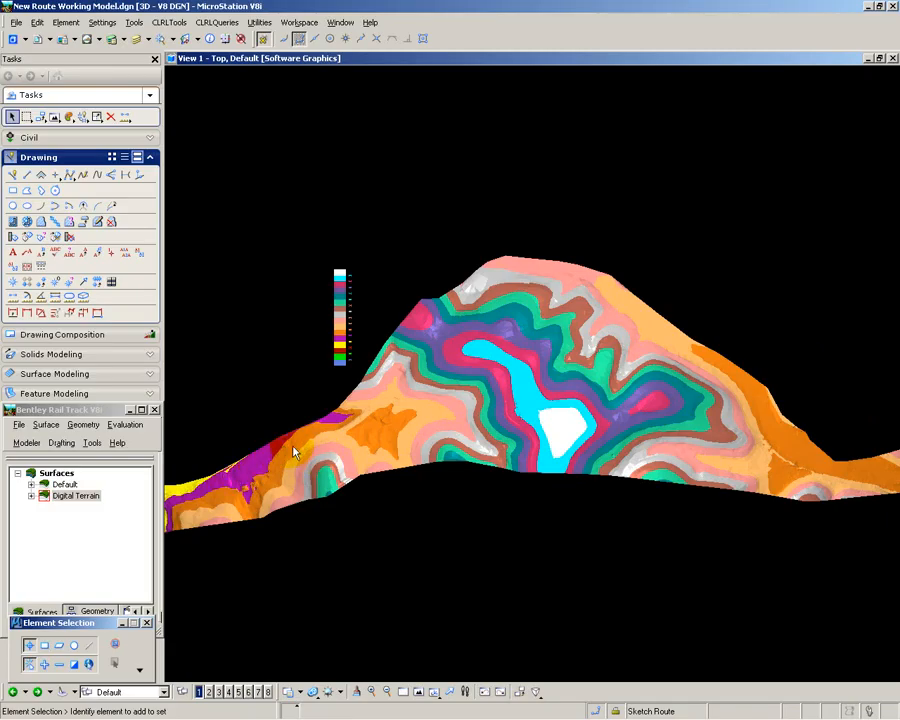
mouse_move(313, 440)
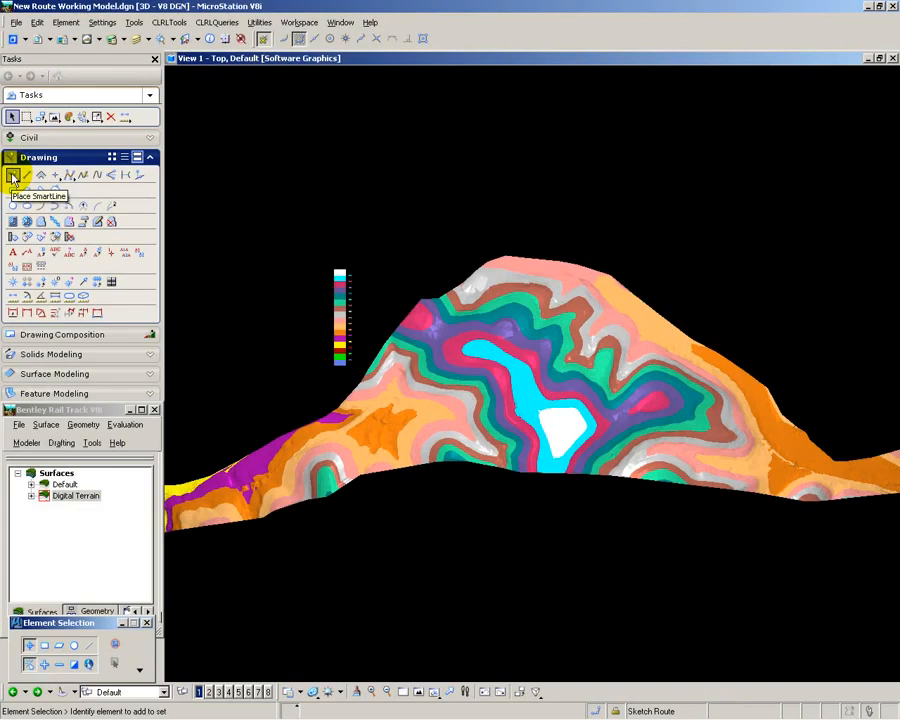
left_click(12, 175)
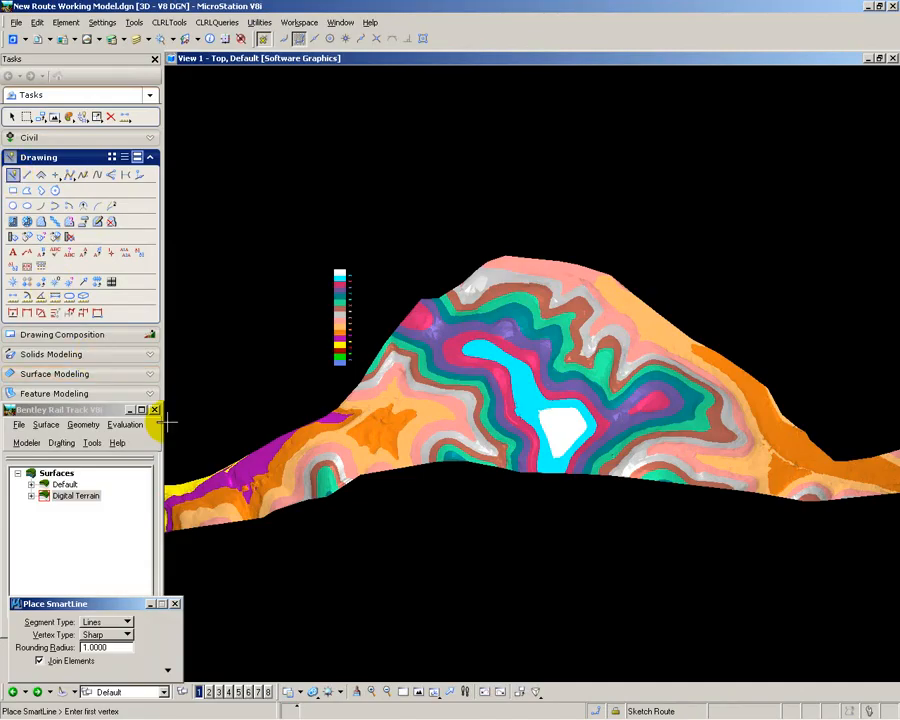
left_click(226, 499)
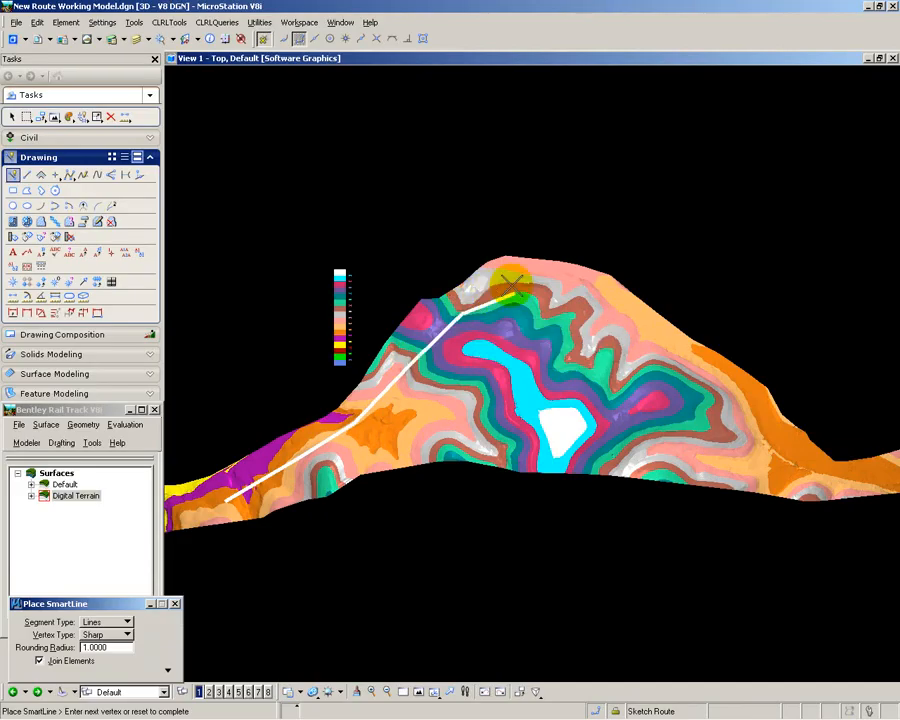
left_click(521, 291)
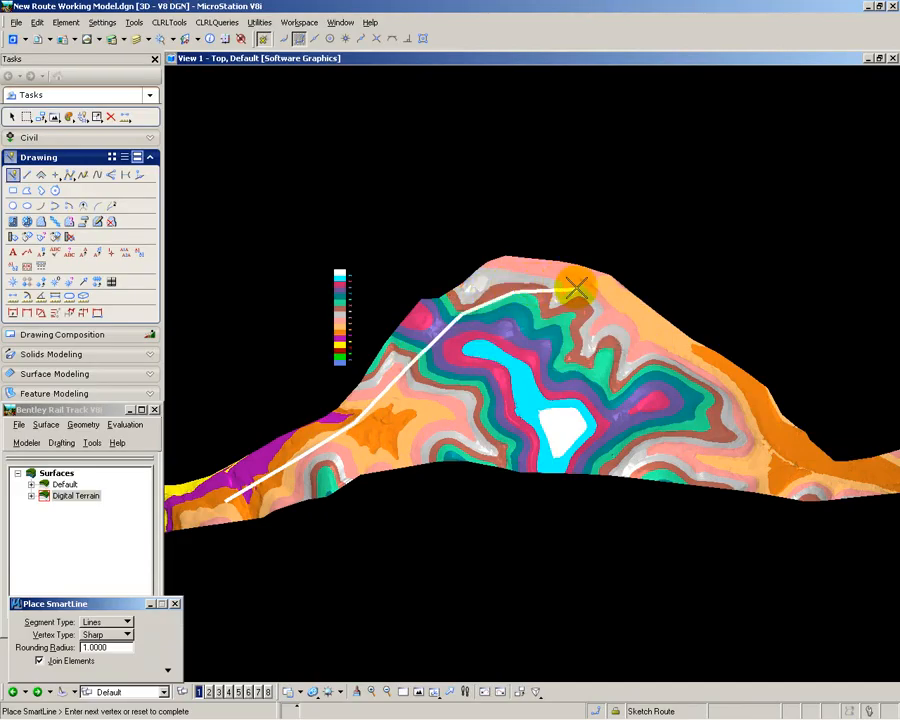
left_click(581, 291)
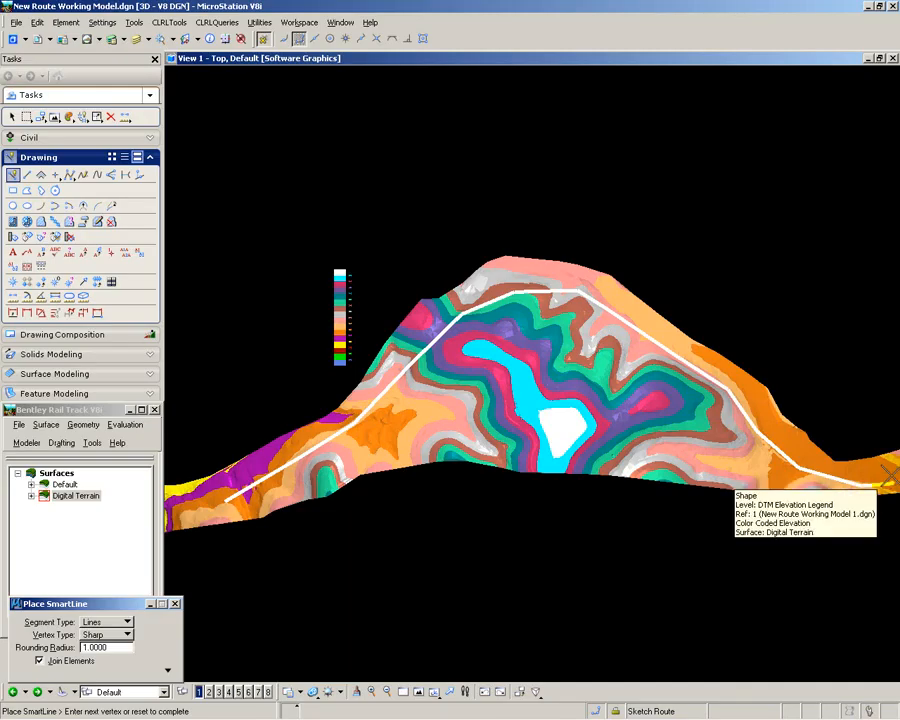
right_click(885, 470)
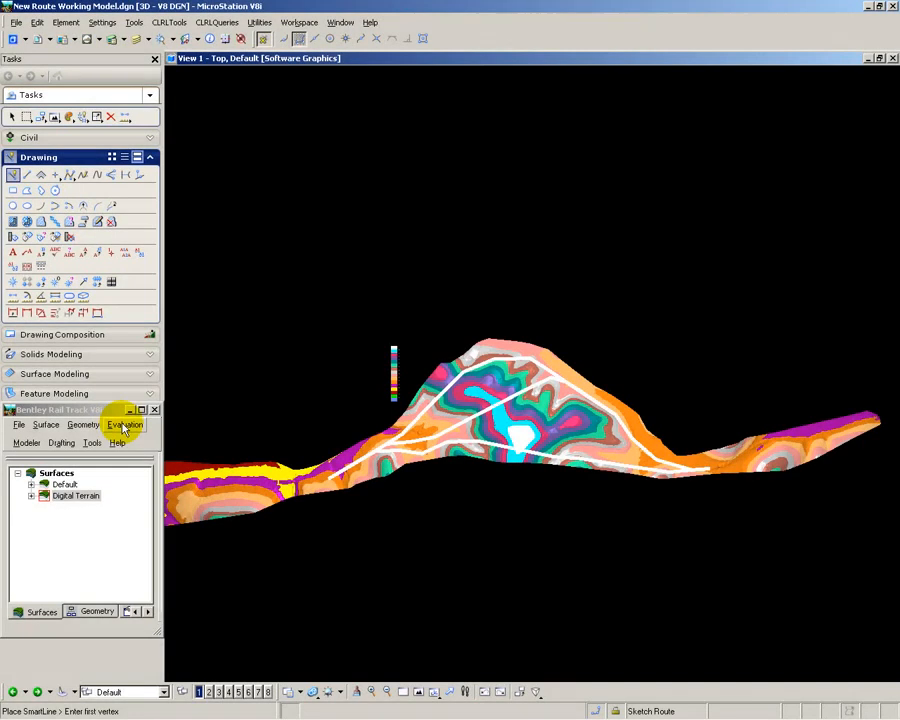
Create a terrain profile from the northern route line, using Graphics as source and alignment name Route 1, and place it above the terrain.
left_click(125, 426)
mouse_move(121, 441)
left_click(243, 442)
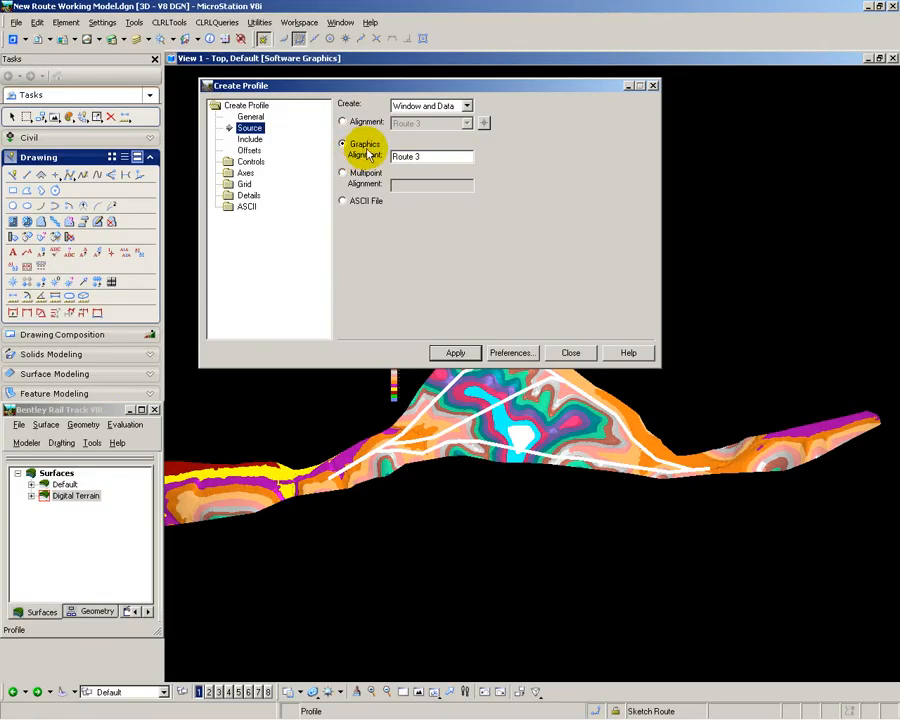
key("BackSpace")
type("1")
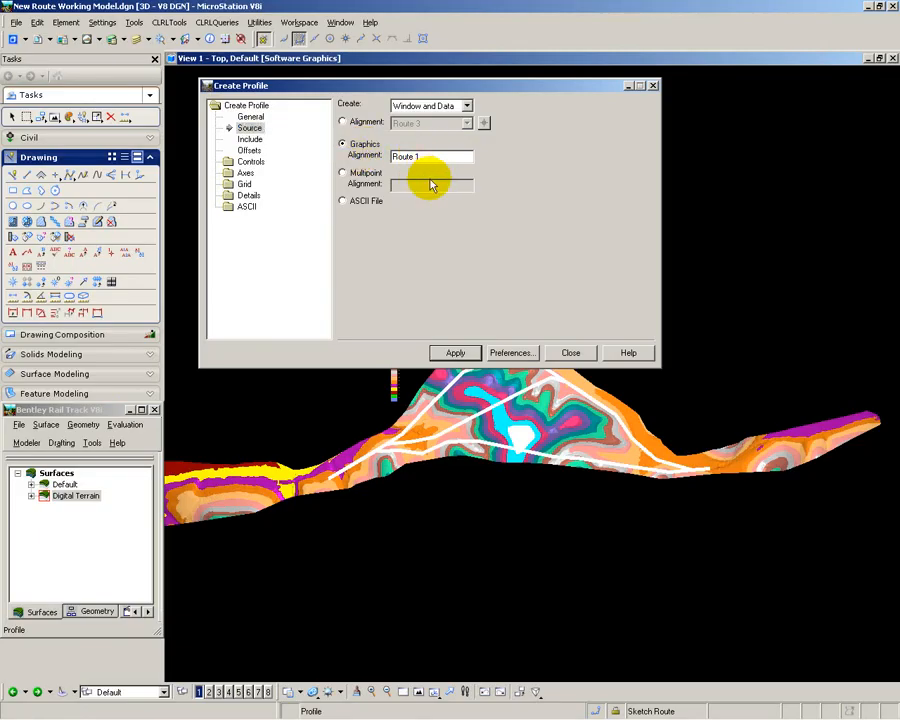
left_click(458, 354)
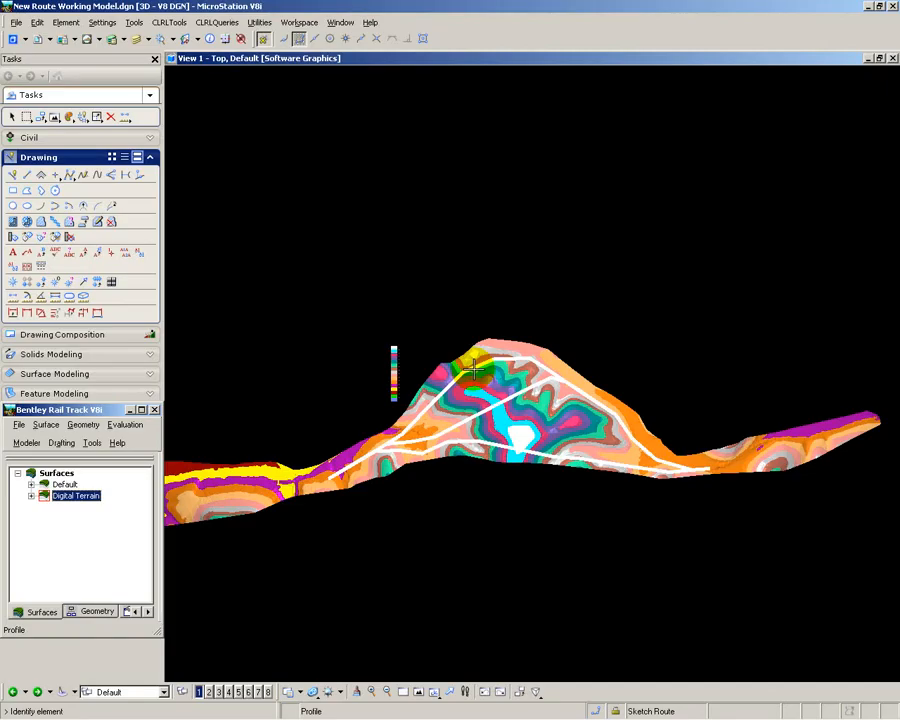
left_click(474, 370)
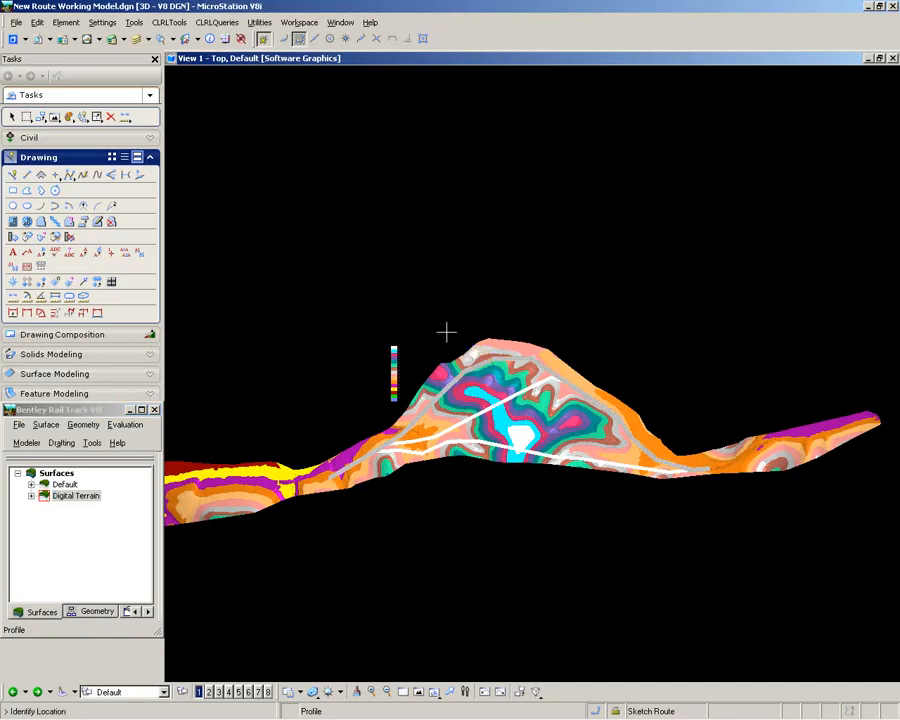
left_click(294, 135)
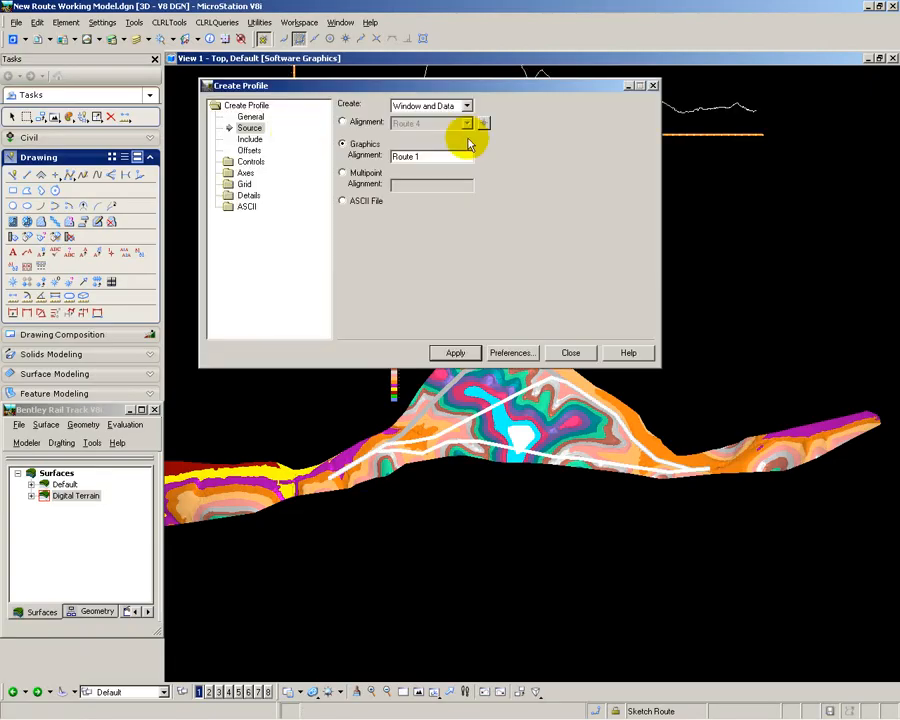
Create a terrain profile from the middle route line over the hill and place it between the first profile and the terrain.
left_click_drag(572, 88, 414, 296)
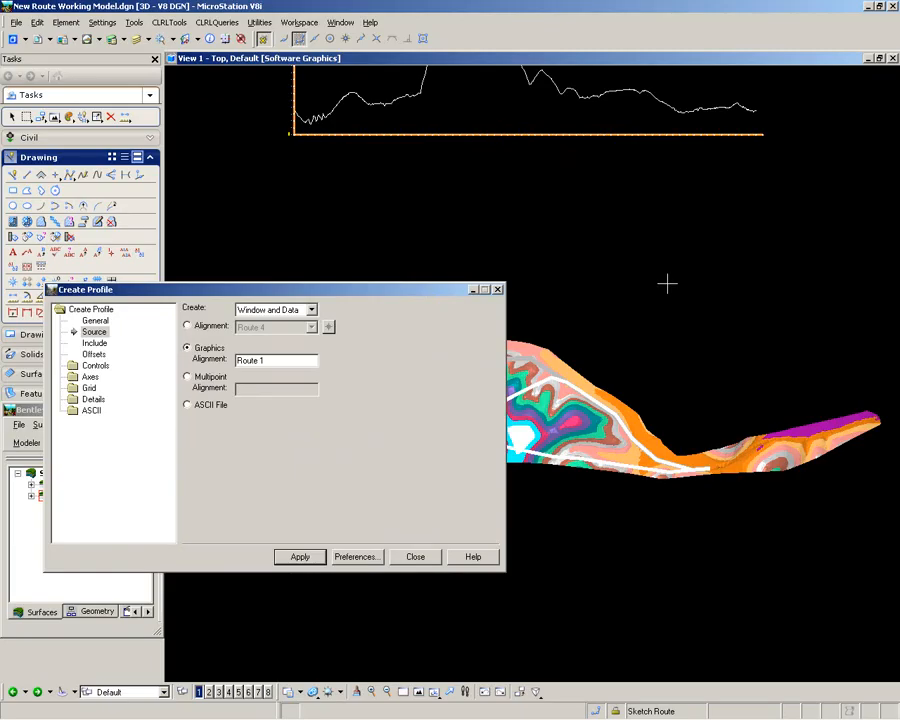
scroll(667, 285, "down", 2)
left_click_drag(414, 296, 345, 167)
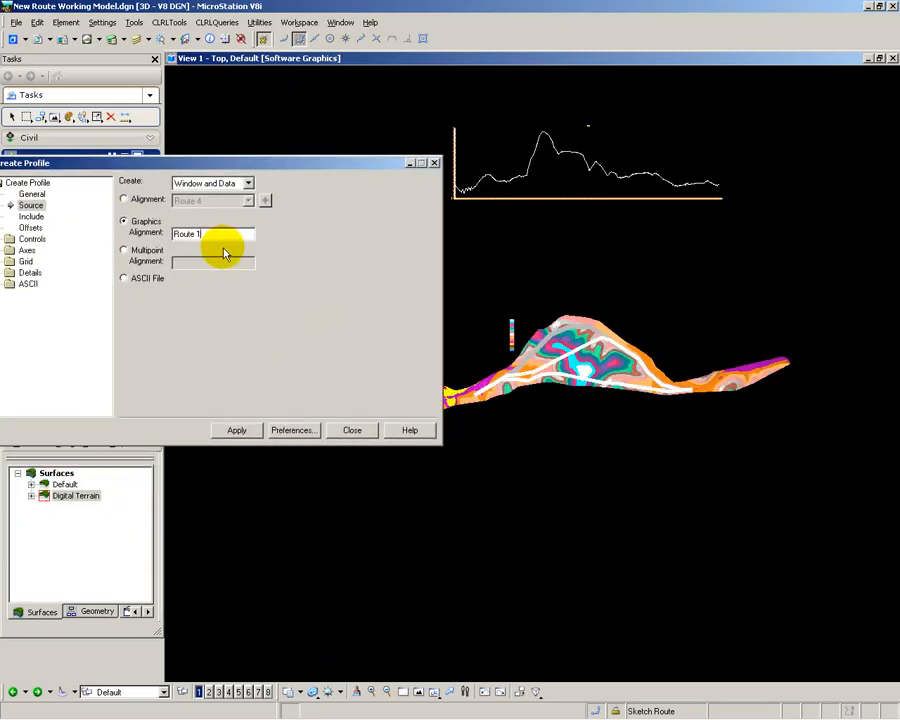
left_click(236, 430)
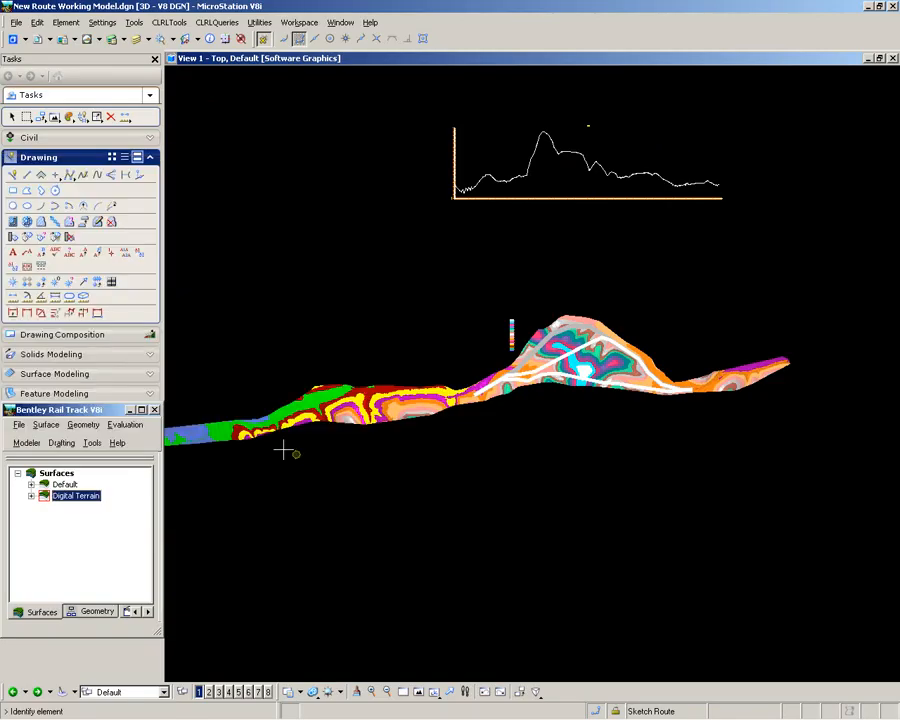
left_click(567, 355)
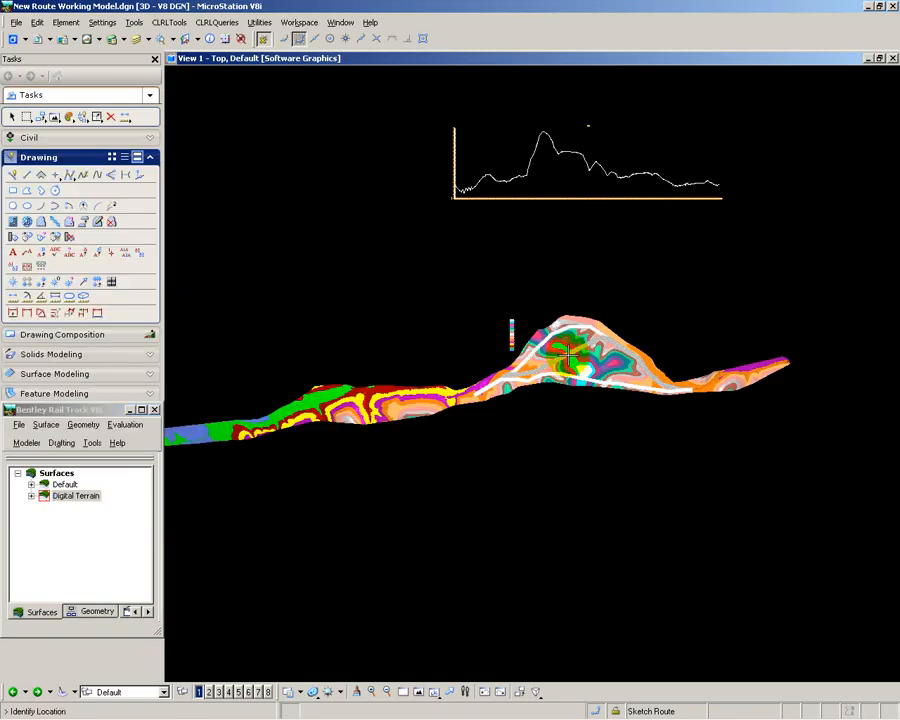
left_click(456, 291)
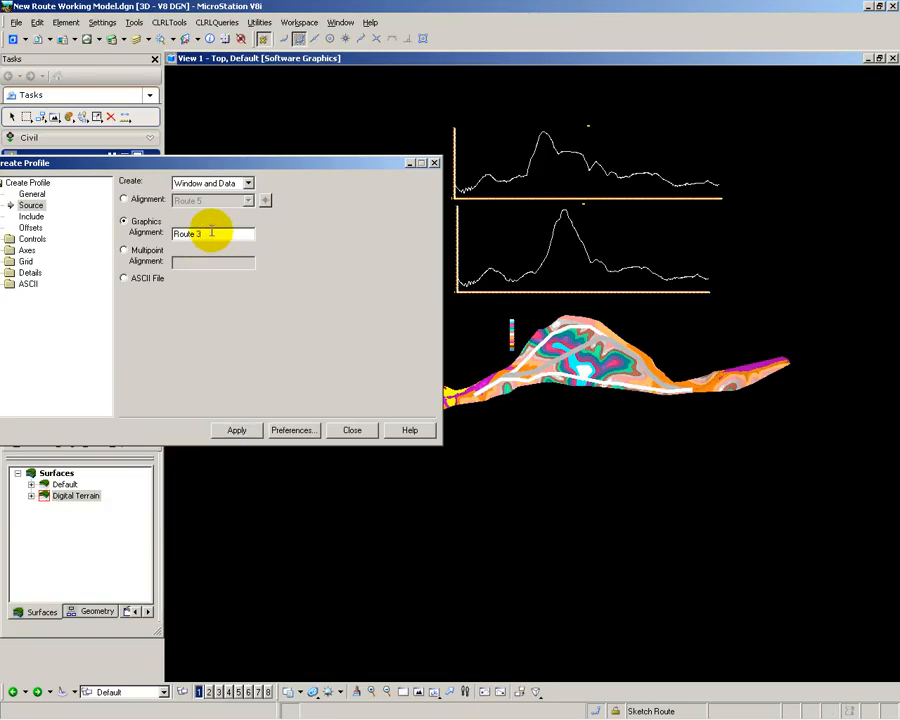
Create a terrain profile named Route 3 from the southern route line and place it below the terrain.
left_click(237, 430)
left_click(589, 377)
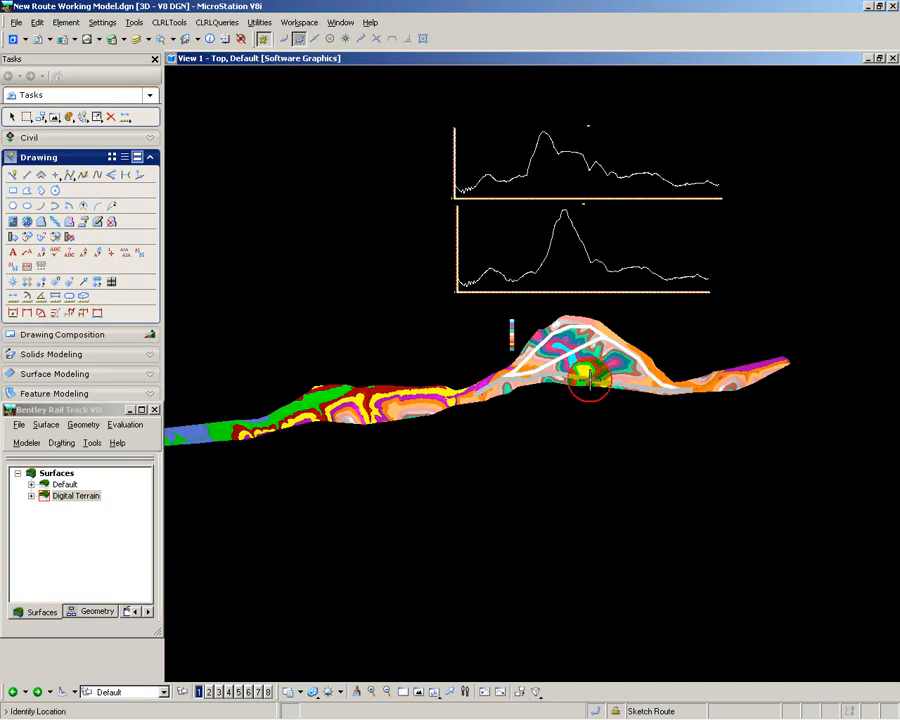
left_click(463, 553)
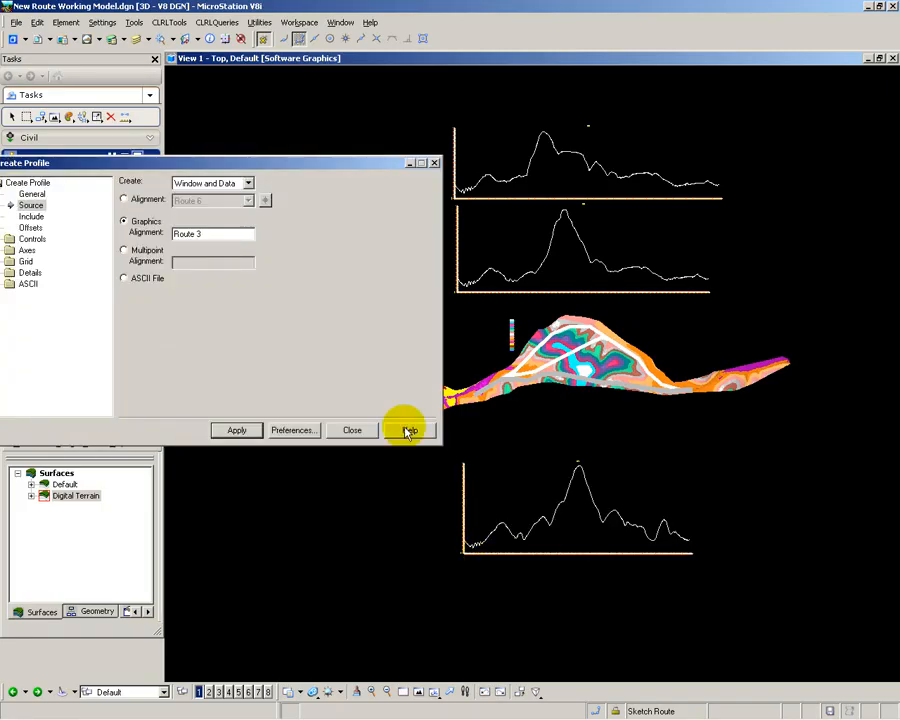
left_click(353, 430)
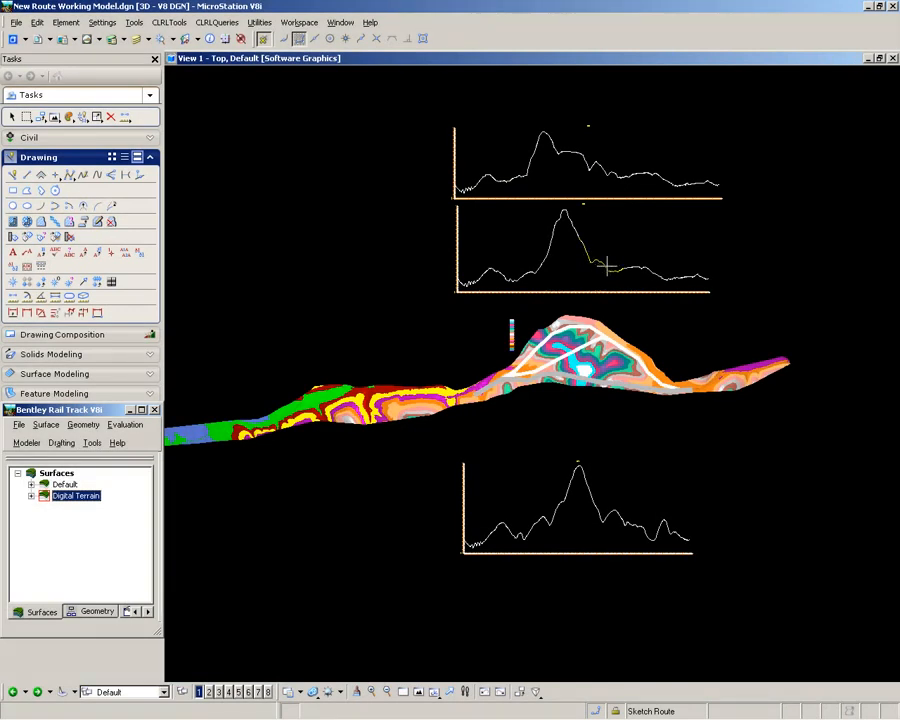
Measure the distance between points through the base of the main peak on the middle route's profile and the southern route's profile.
left_click(12, 298)
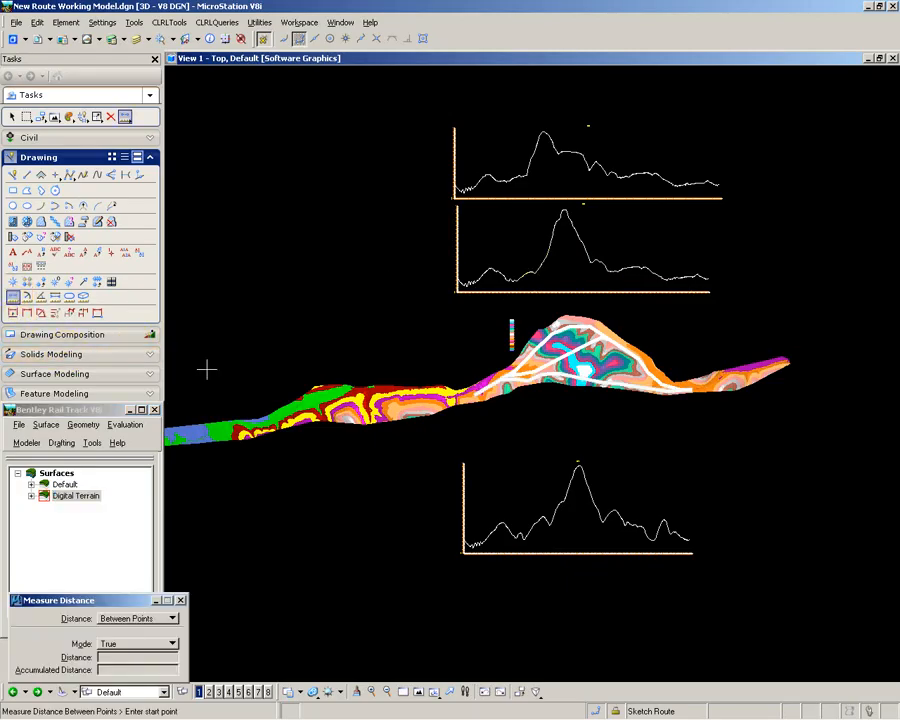
left_click(540, 267)
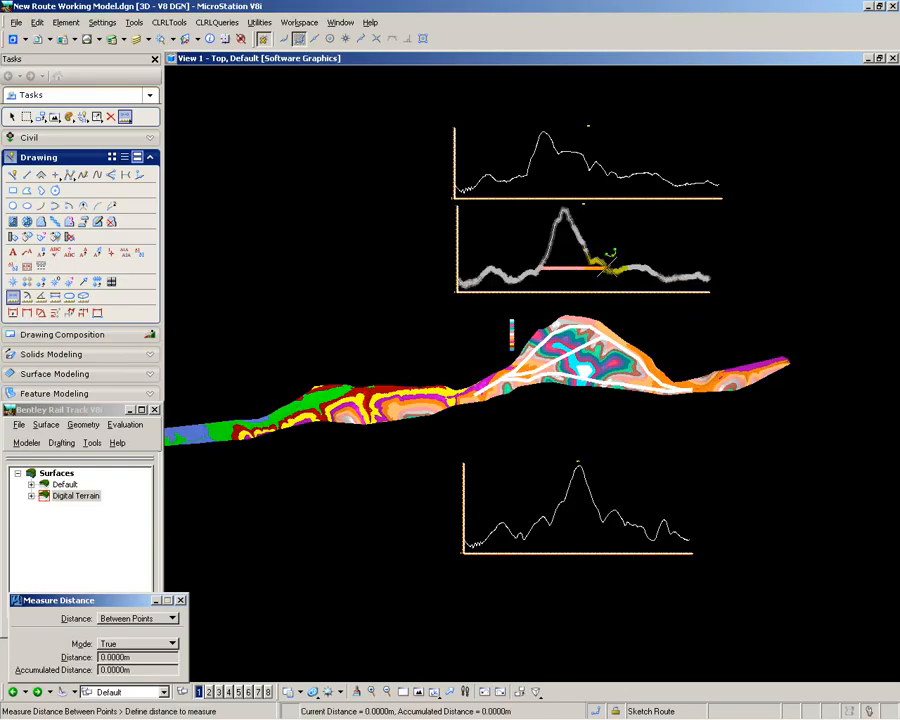
left_click(606, 268)
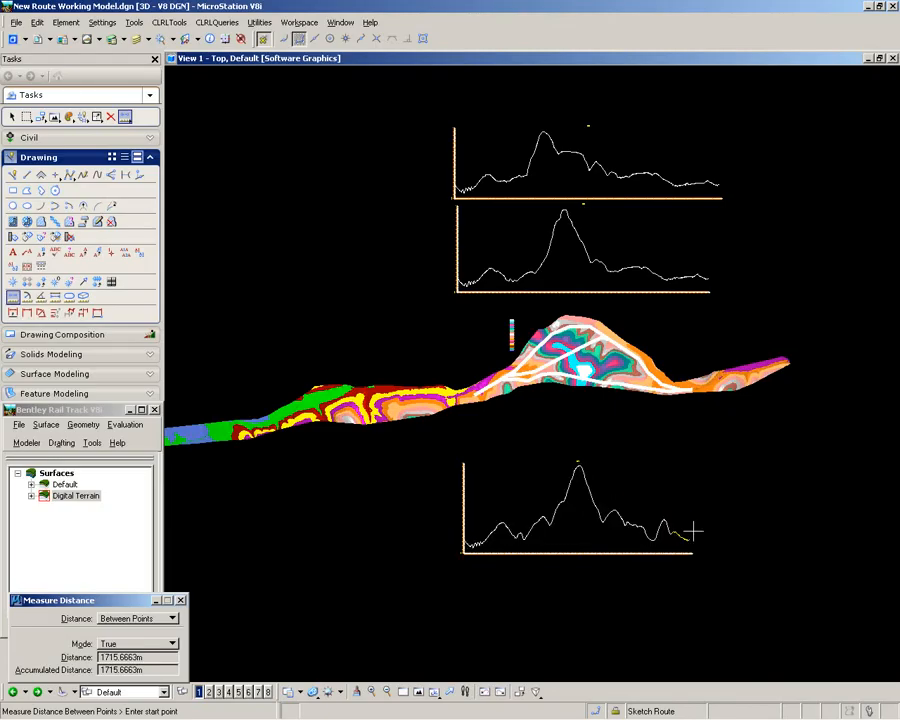
left_click(498, 528)
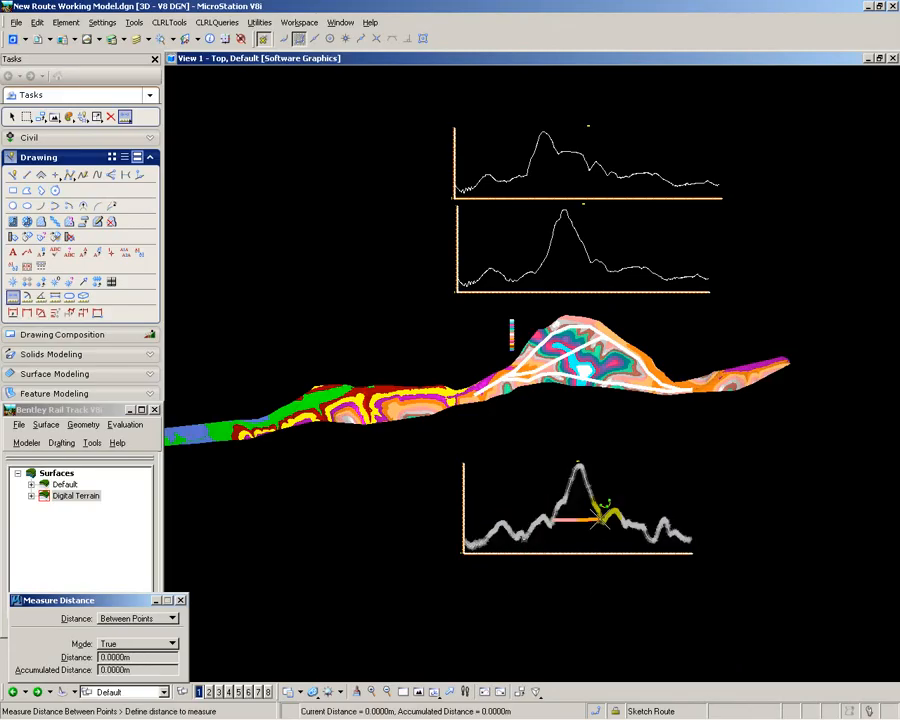
left_click(597, 518)
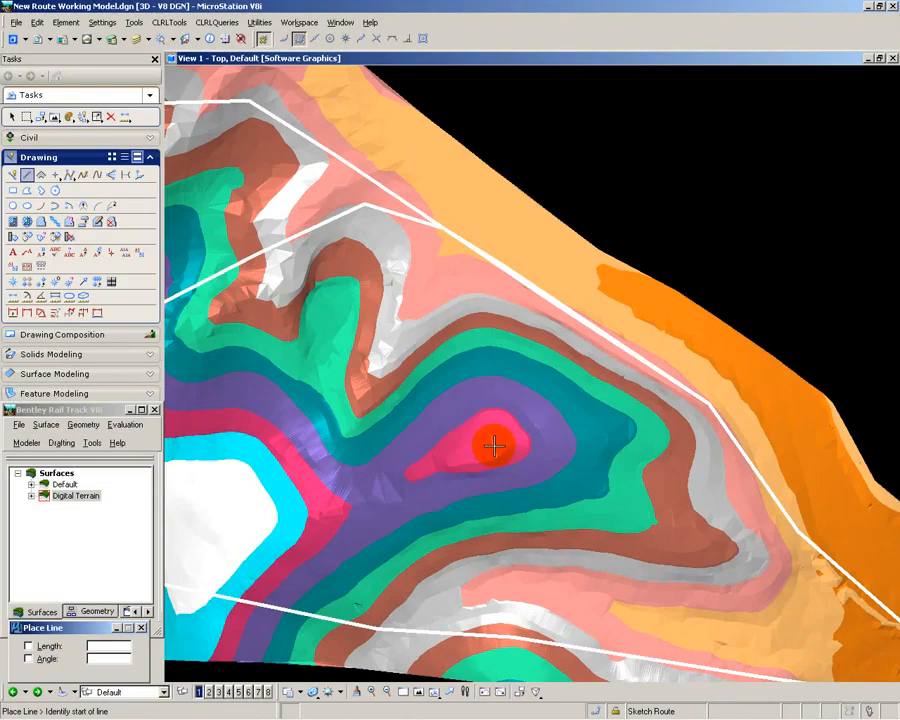
Place a straight line from the hill's eastern summit across the northern route to beyond the terrain's northeastern edge.
left_click(494, 446)
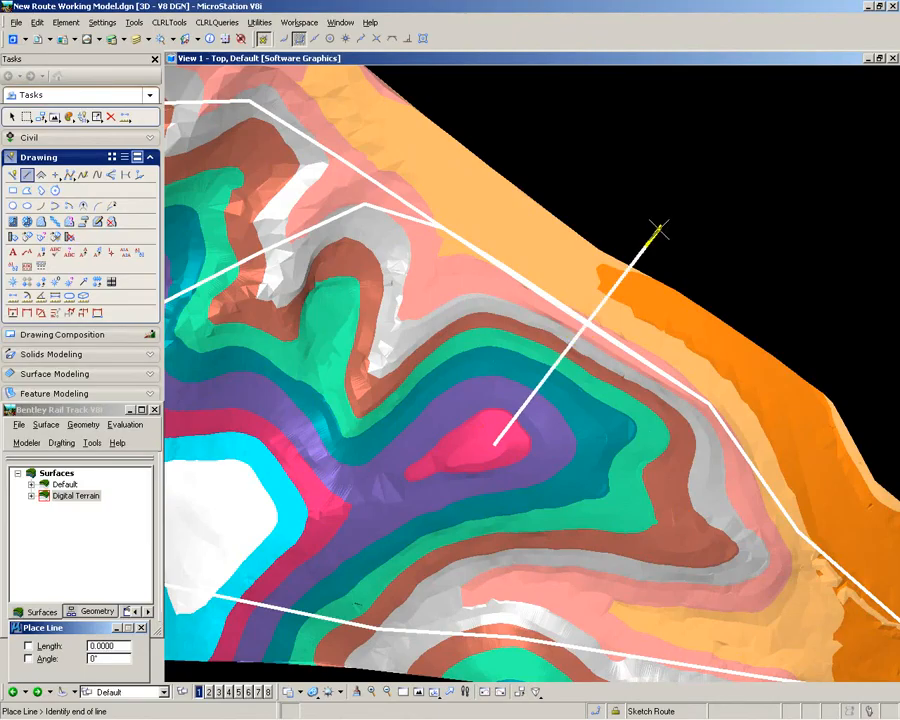
left_click(665, 178)
right_click(626, 177)
scroll(422, 247, "down", 5)
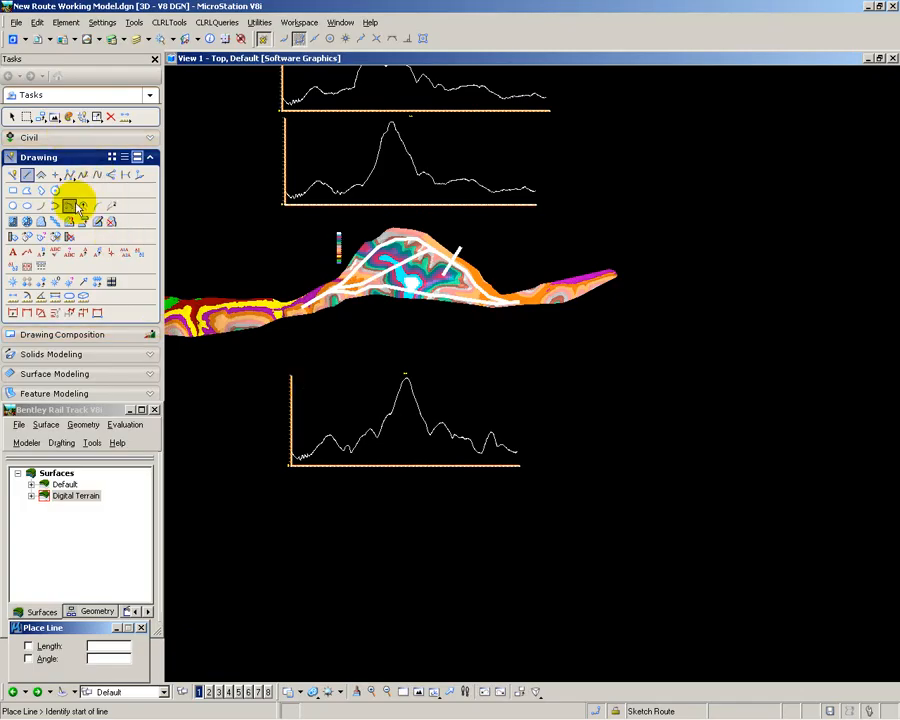
Create a terrain profile named Profile from the short hillside line and place it in the empty area northeast of the hill.
left_click(126, 425)
mouse_move(132, 441)
left_click(232, 442)
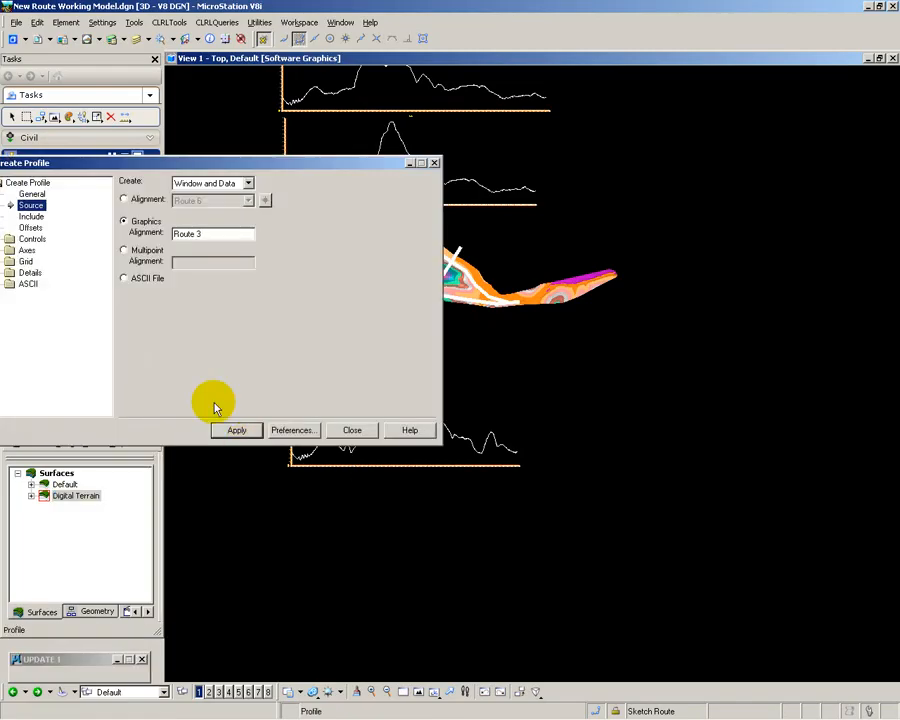
left_click_drag(209, 233, 118, 240)
type("Rro")
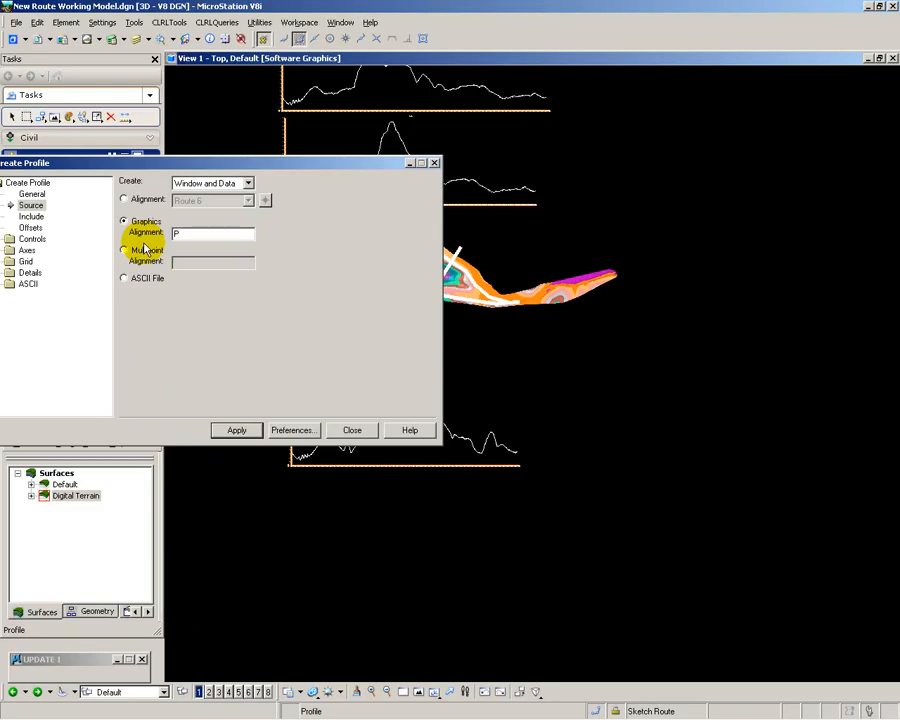
type("file")
left_click(235, 429)
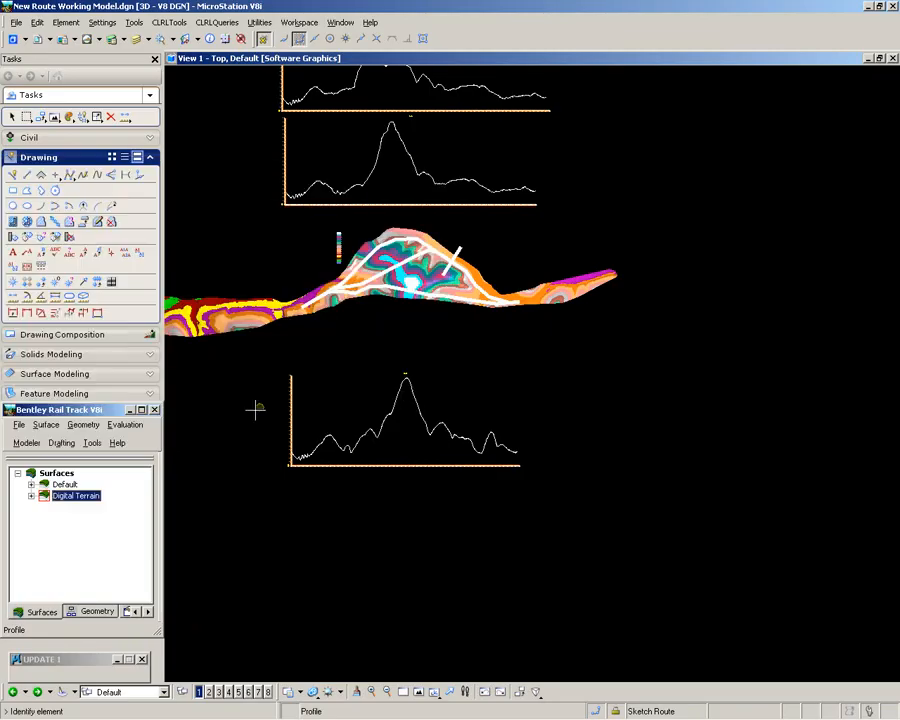
left_click(415, 278)
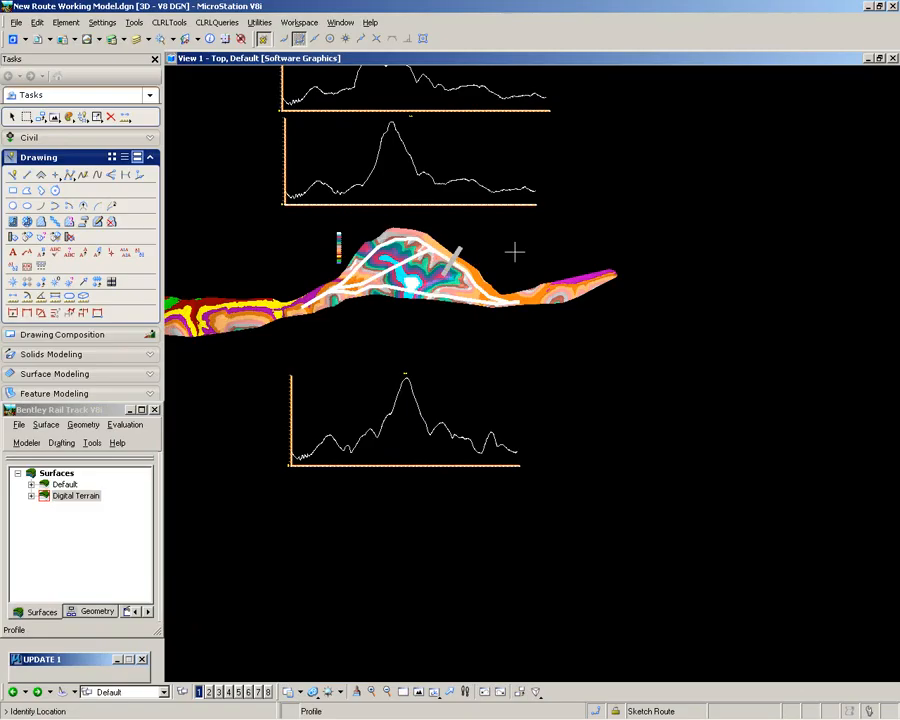
left_click(613, 210)
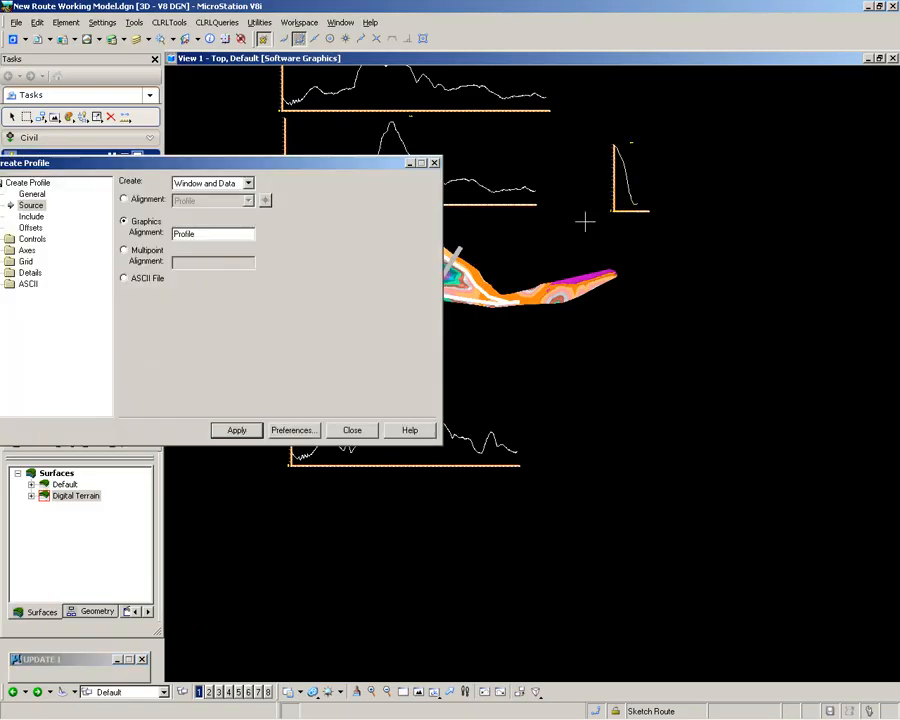
left_click(352, 429)
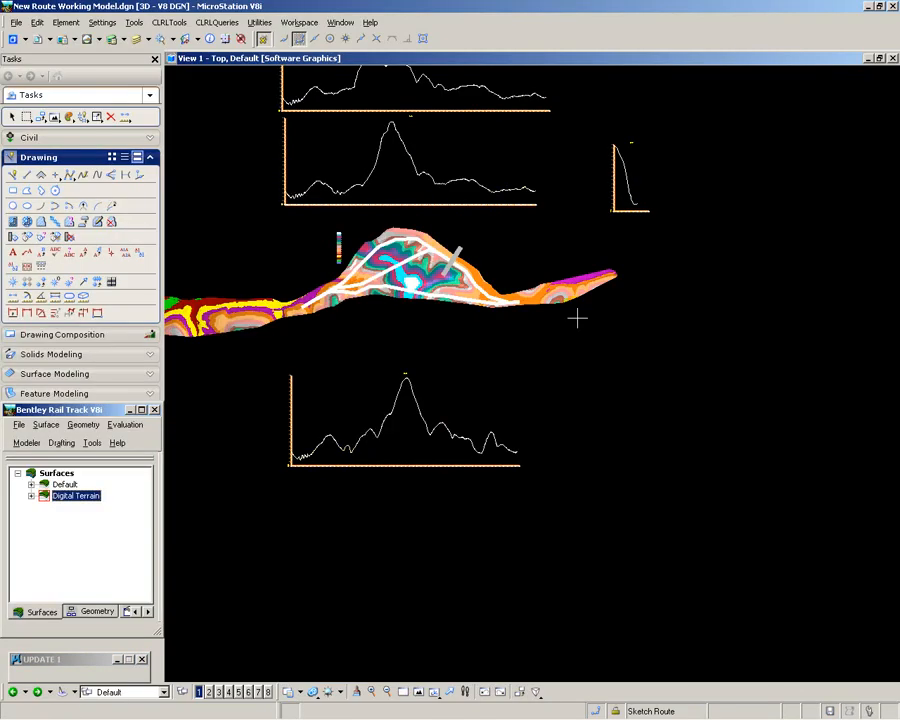
scroll(627, 191, "up", 3)
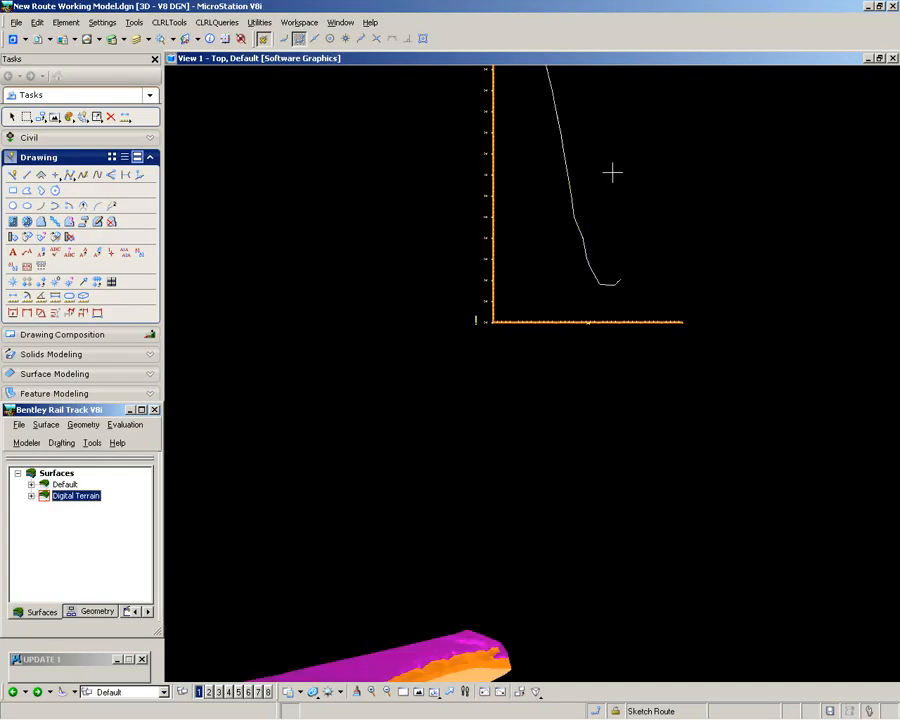
middle_click_drag(574, 171, 458, 394)
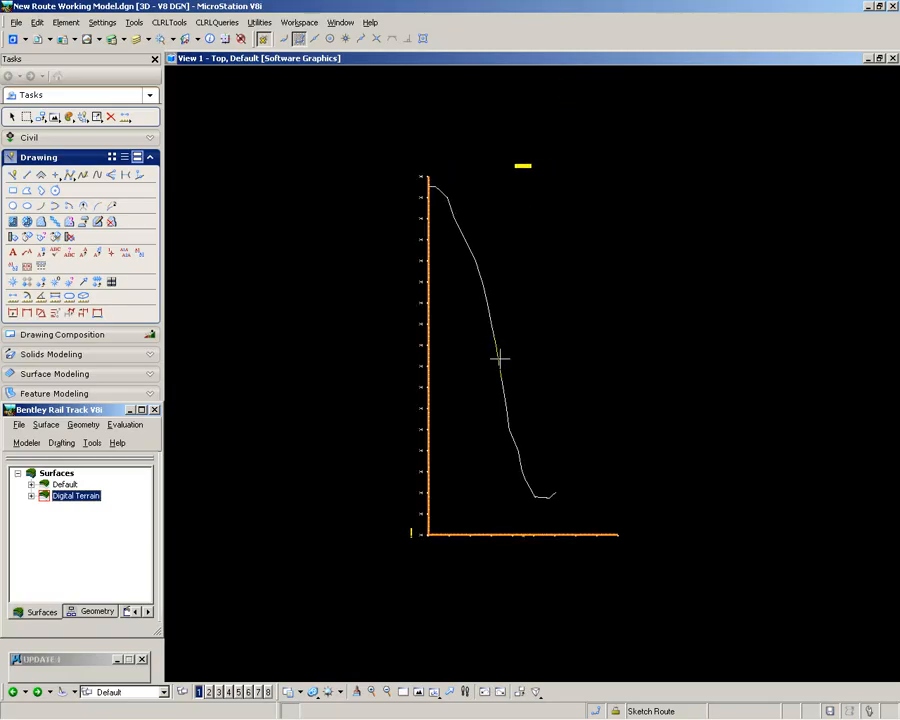